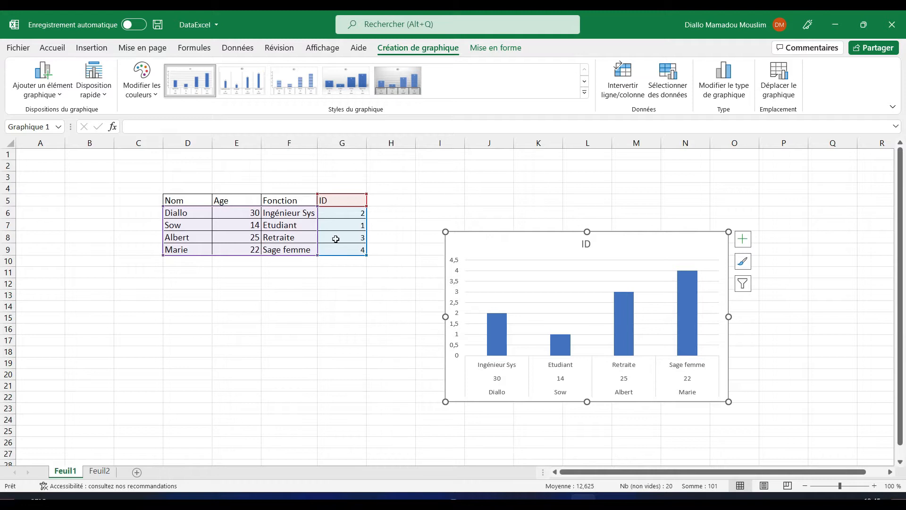
Step: Copy the ID chart from the DataExcel sheet and place the cursor in the empty area below the existing chart in the SmartArt formation Word document
{"action": "left_click", "coordinate": [555, 237]}
{"action": "left_click", "coordinate": [555, 235]}
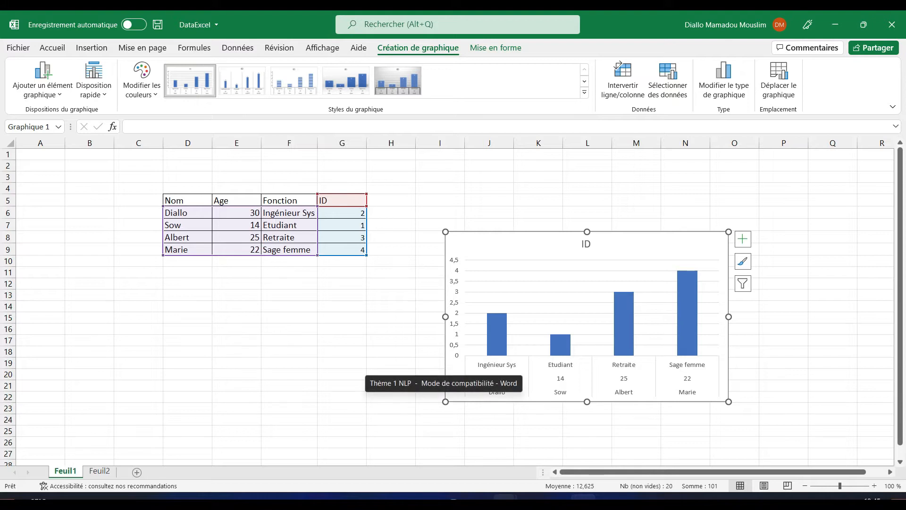
{"action": "mouse_move", "coordinate": [505, 499]}
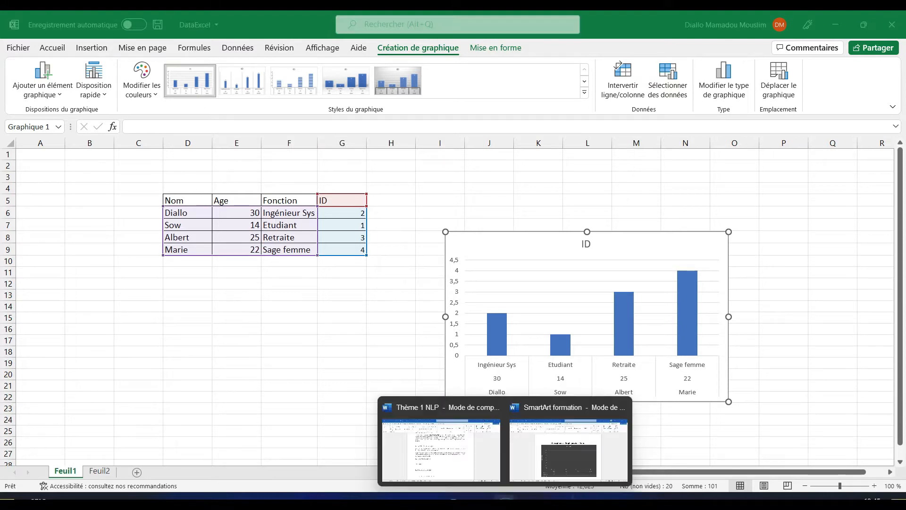
{"action": "left_click", "coordinate": [562, 451]}
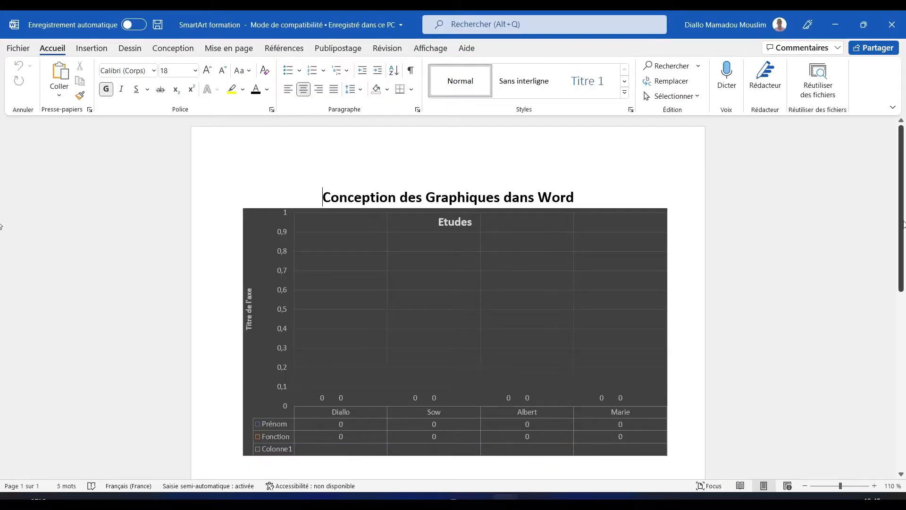
{"action": "scroll", "coordinate": [903, 225], "scroll_direction": "down", "scroll_amount": 8}
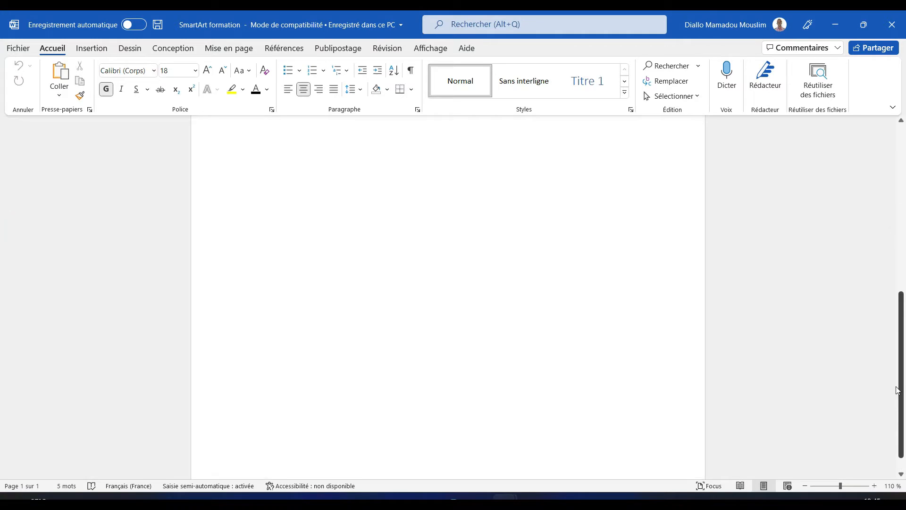
{"action": "left_click", "coordinate": [368, 198]}
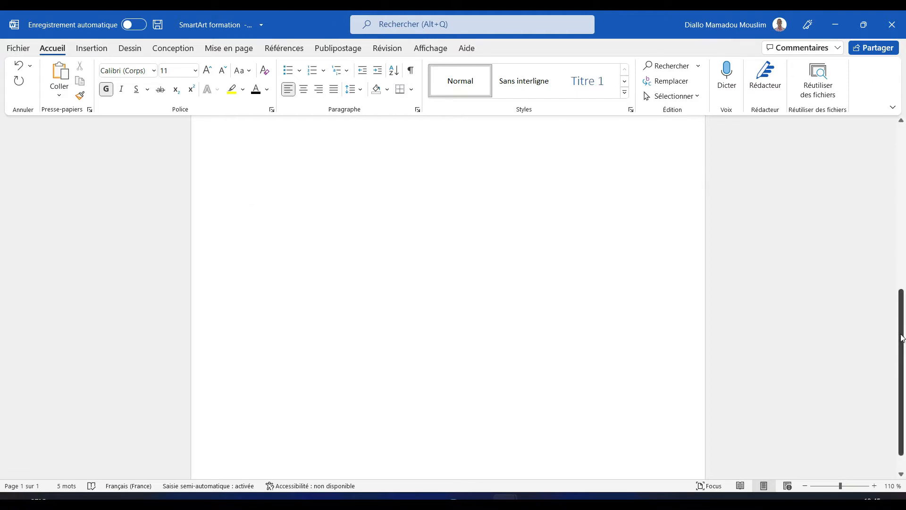
{"action": "left_click", "coordinate": [875, 485]}
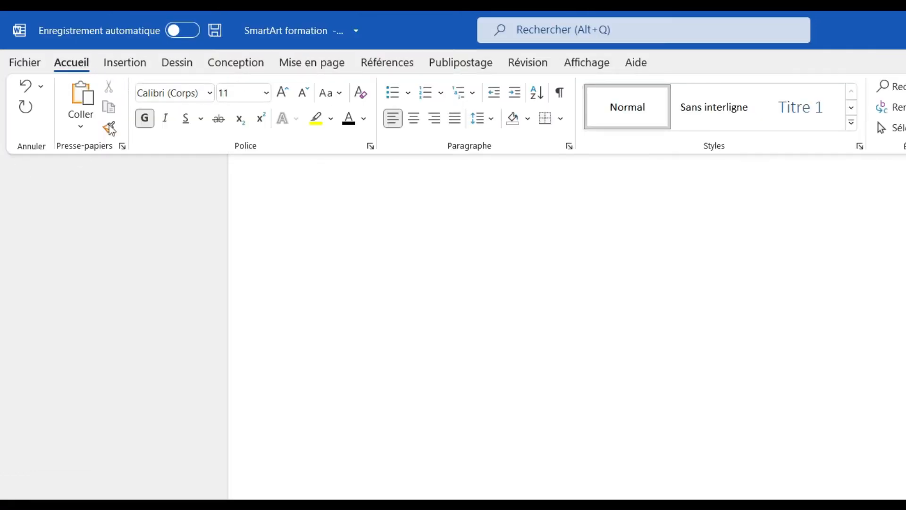
Step: Paste the copied chart with a link as "Graphique Microsoft Excel Objet" using Paste Special and enlarge it proportionally within the page margins
{"action": "left_click", "coordinate": [80, 129]}
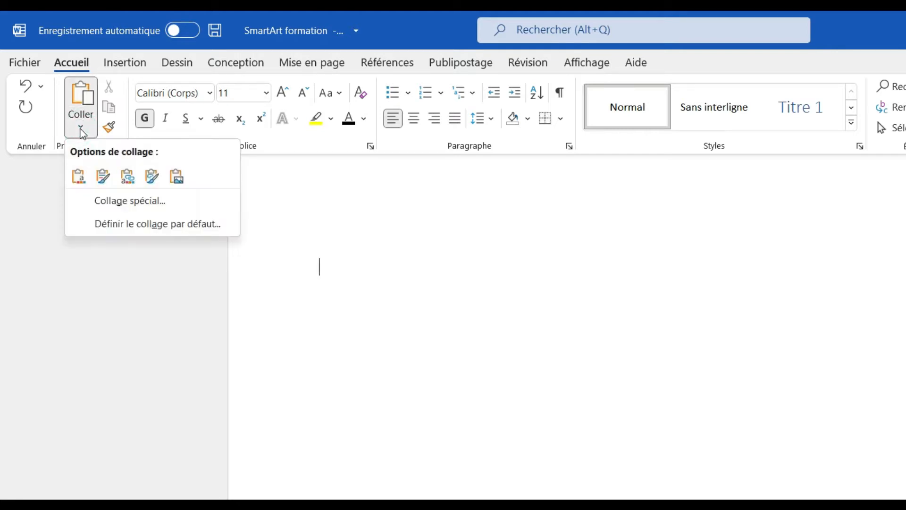
{"action": "left_click", "coordinate": [149, 201]}
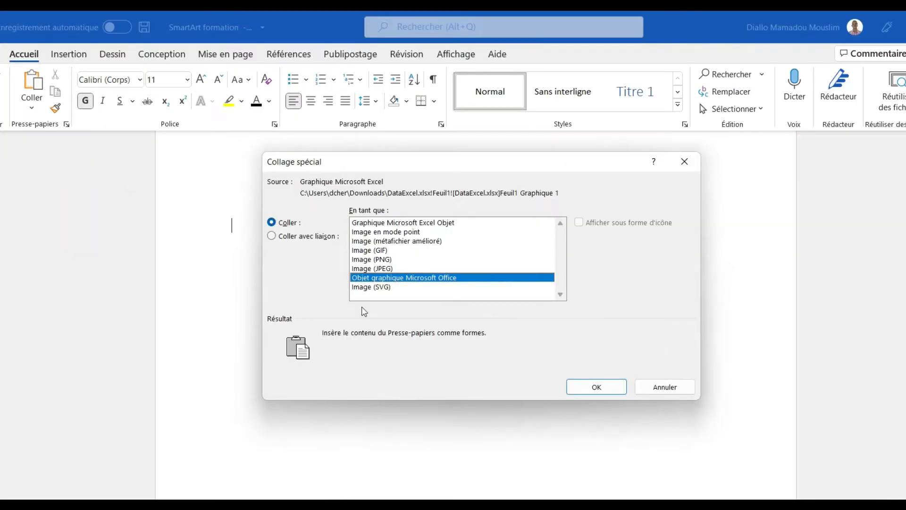
{"action": "left_click_drag", "start_coordinate": [505, 169], "coordinate": [519, 185]}
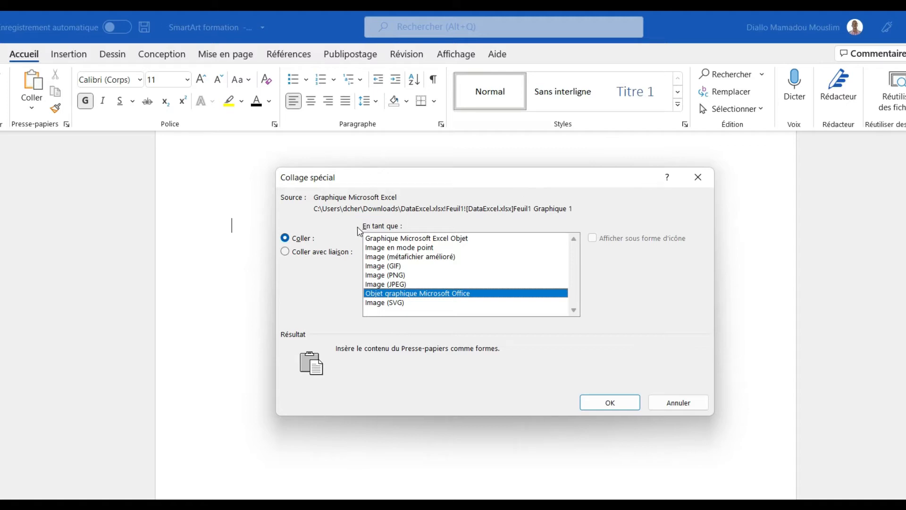
{"action": "left_click", "coordinate": [318, 257]}
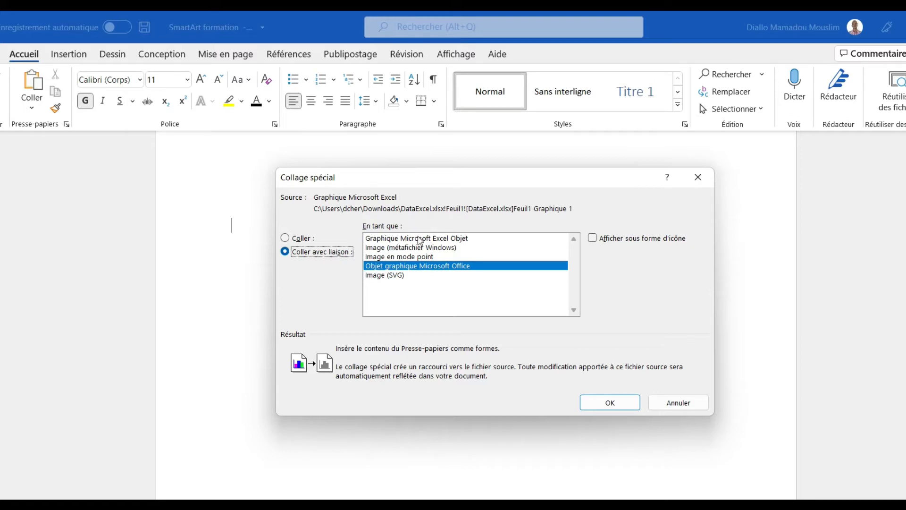
{"action": "left_click", "coordinate": [420, 239]}
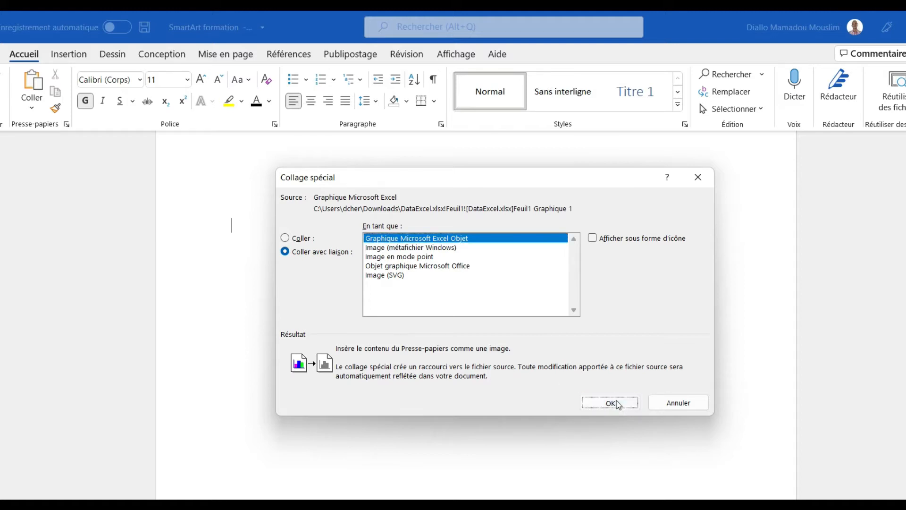
{"action": "left_click", "coordinate": [613, 402]}
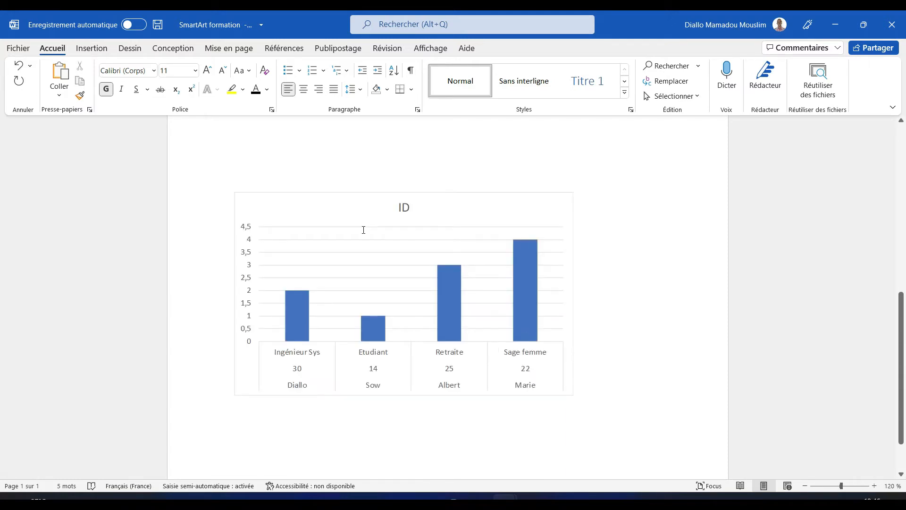
{"action": "left_click", "coordinate": [371, 262]}
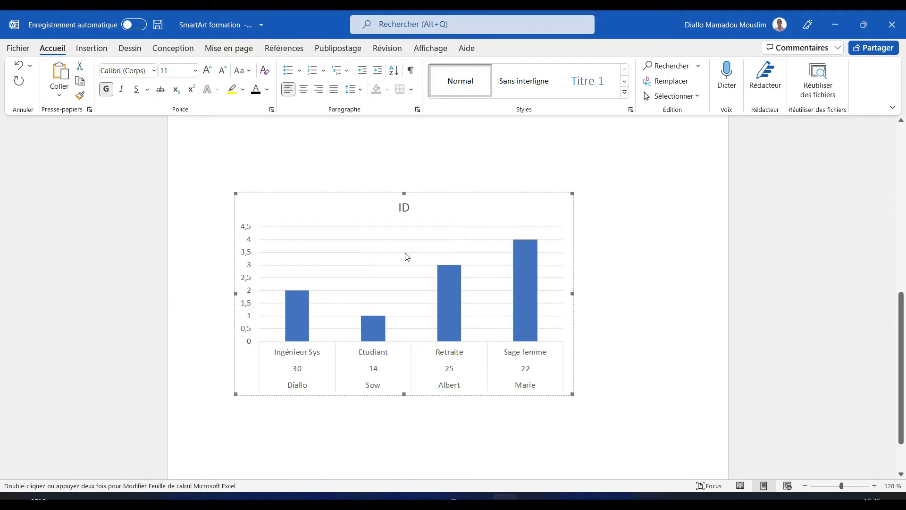
{"action": "left_click_drag", "start_coordinate": [571, 395], "coordinate": [615, 399]}
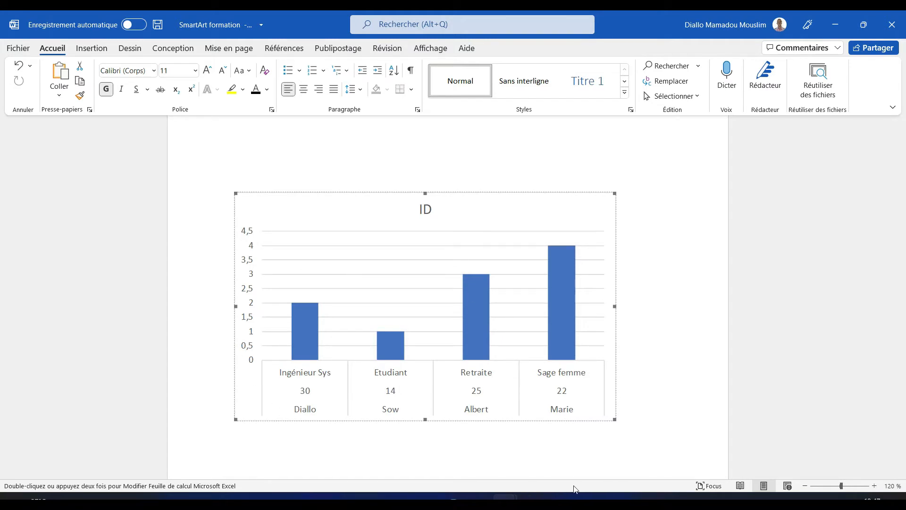
Step: Open the pasted chart's linked source in Excel to examine the original chart
{"action": "mouse_move", "coordinate": [579, 497]}
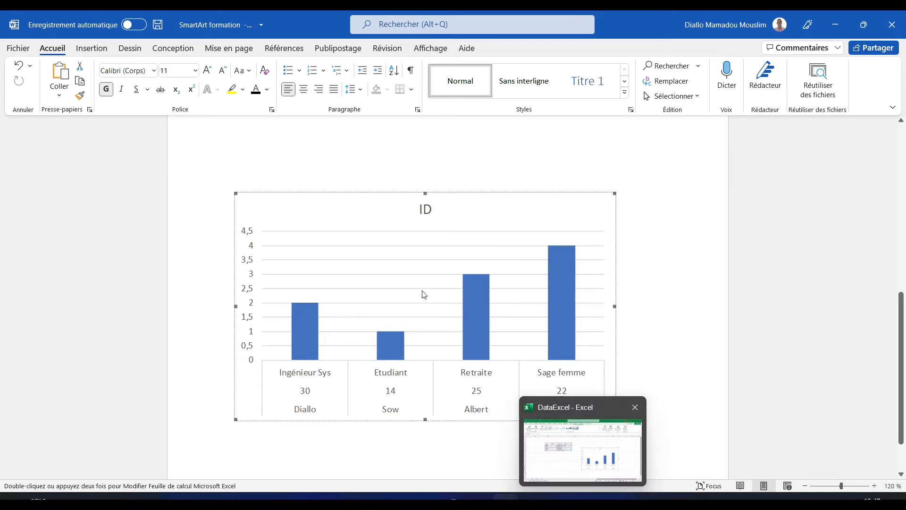
{"action": "double_click", "coordinate": [402, 271]}
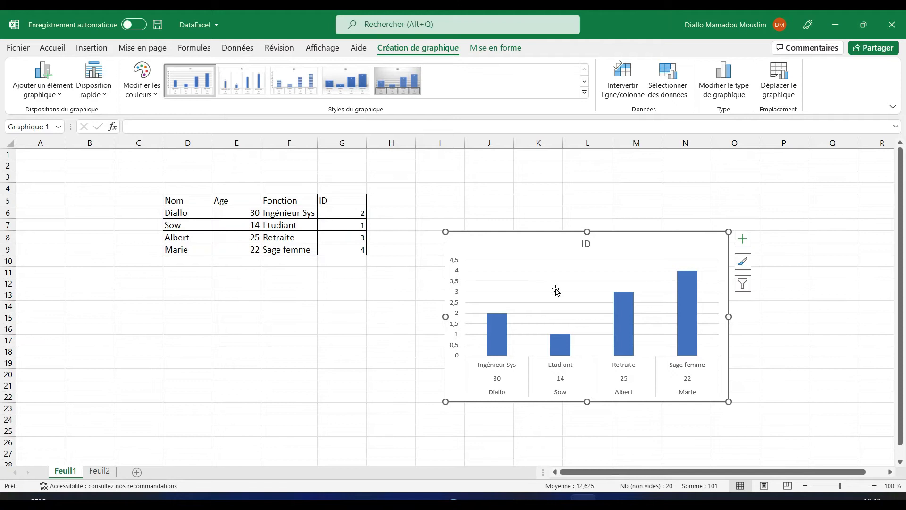
{"action": "mouse_move", "coordinate": [683, 356]}
Step: Return to the SmartArt formation Word document and show its paragraph marks
{"action": "mouse_move", "coordinate": [504, 500]}
{"action": "left_click", "coordinate": [563, 444]}
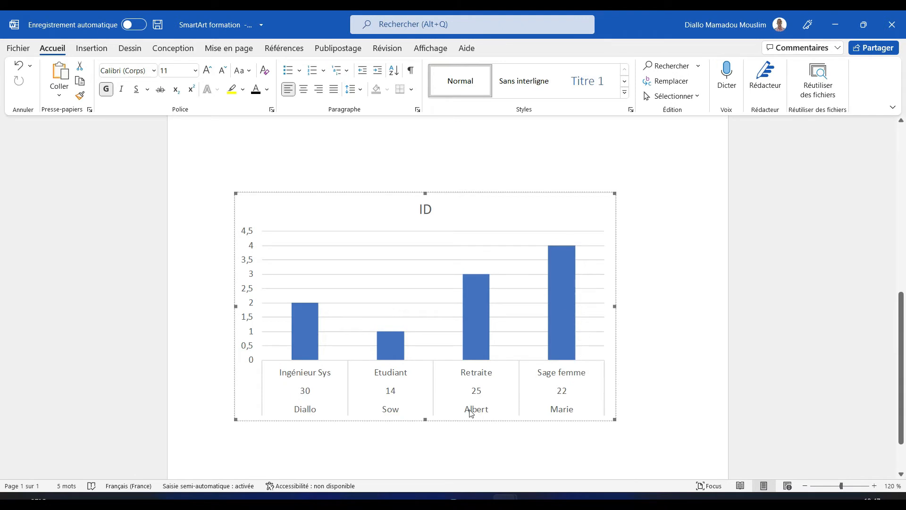
{"action": "left_click", "coordinate": [411, 72]}
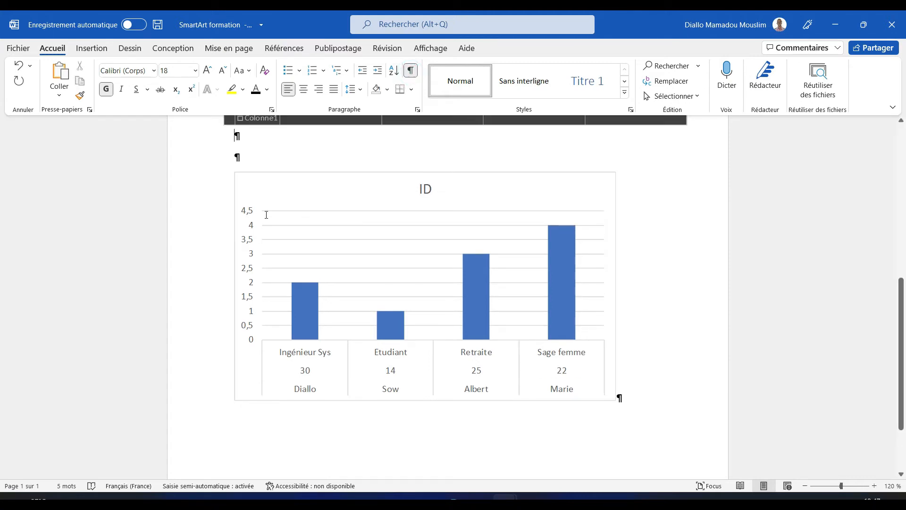
Step: Open the linked chart's source sheet in Excel and set the Age in cell E6 to 33
{"action": "double_click", "coordinate": [249, 210]}
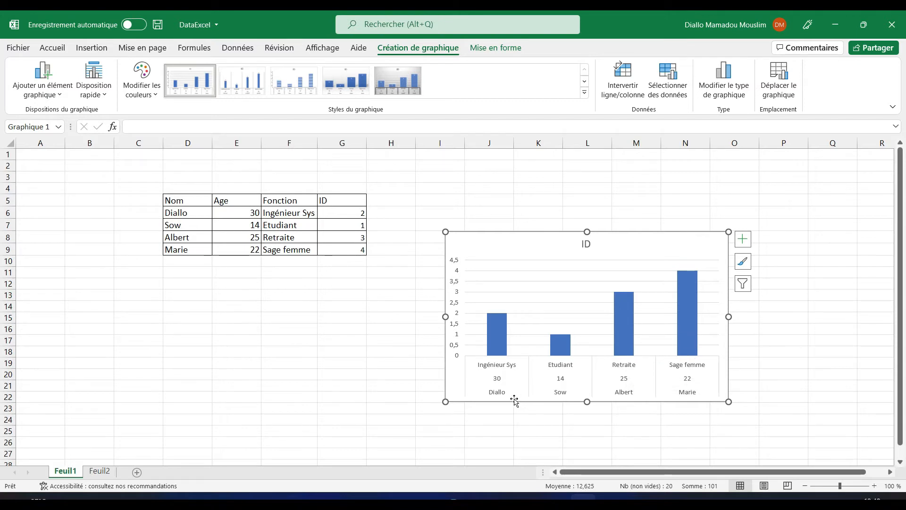
{"action": "left_click", "coordinate": [499, 382]}
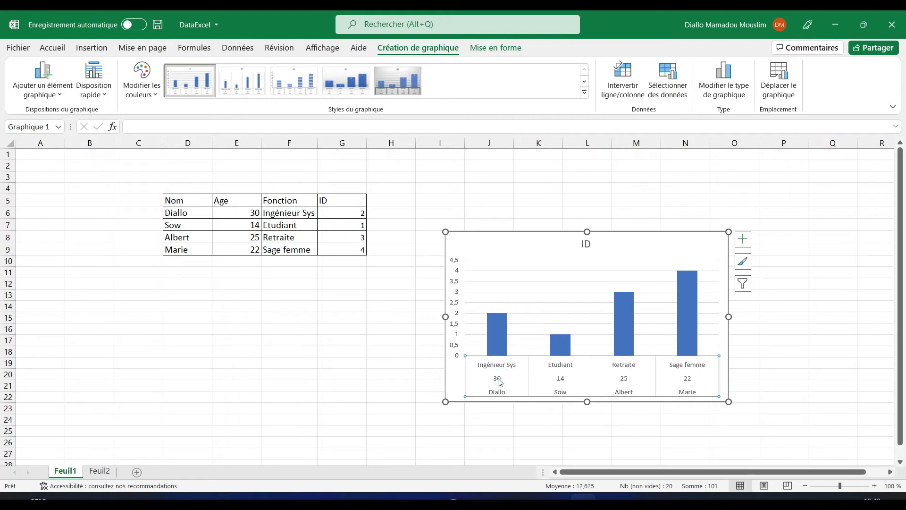
{"action": "left_click", "coordinate": [498, 378]}
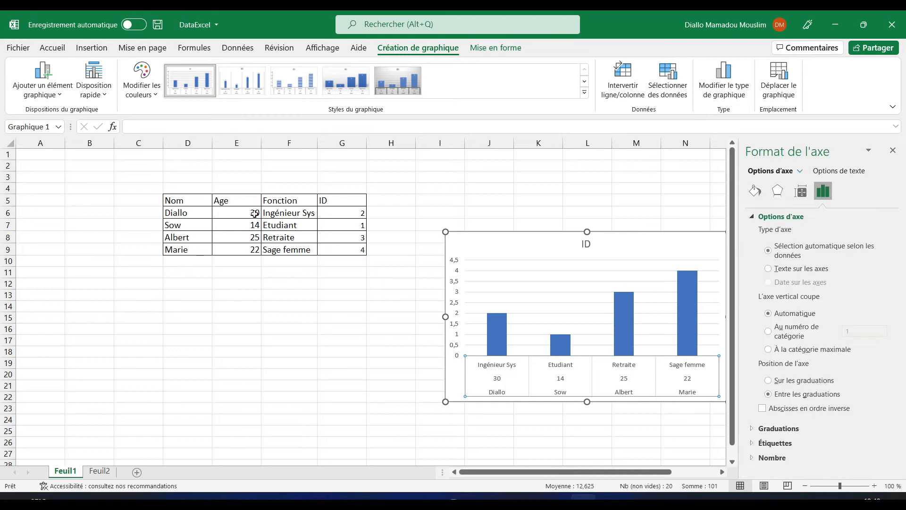
{"action": "left_click", "coordinate": [255, 213]}
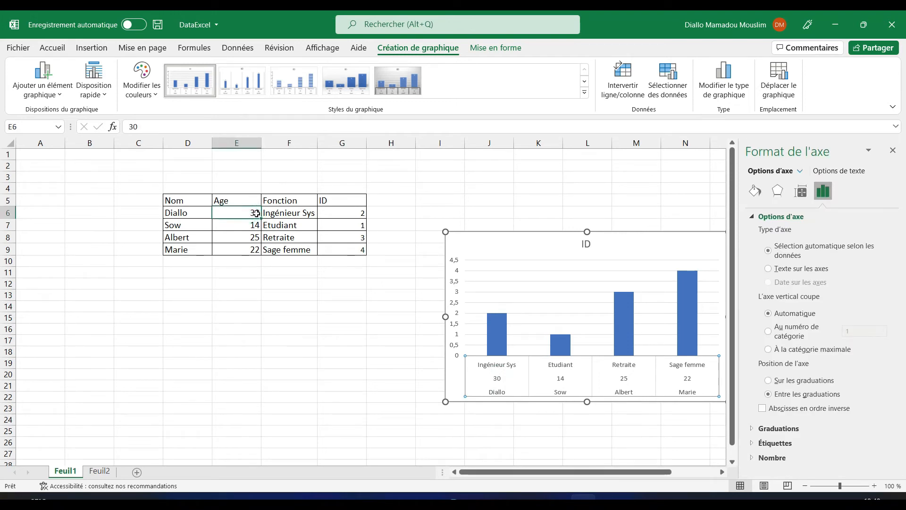
{"action": "key", "text": "Return"}
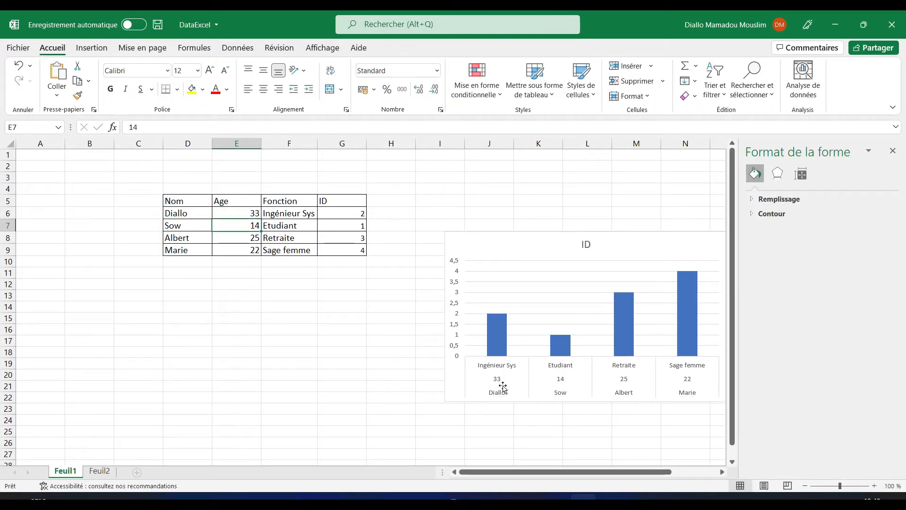
Step: Shift the plot area of the ID chart slightly to the left and close the formatting pane
{"action": "left_click", "coordinate": [598, 276]}
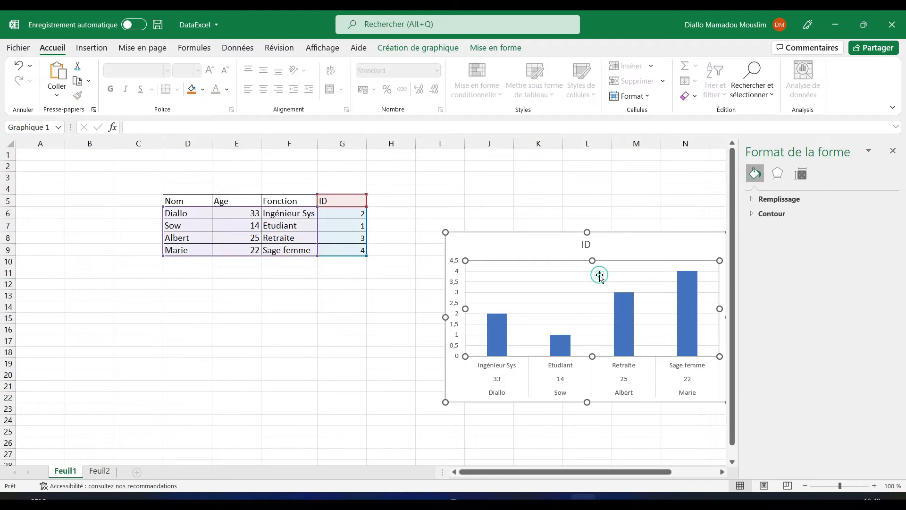
{"action": "left_click_drag", "start_coordinate": [584, 275], "coordinate": [580, 275]}
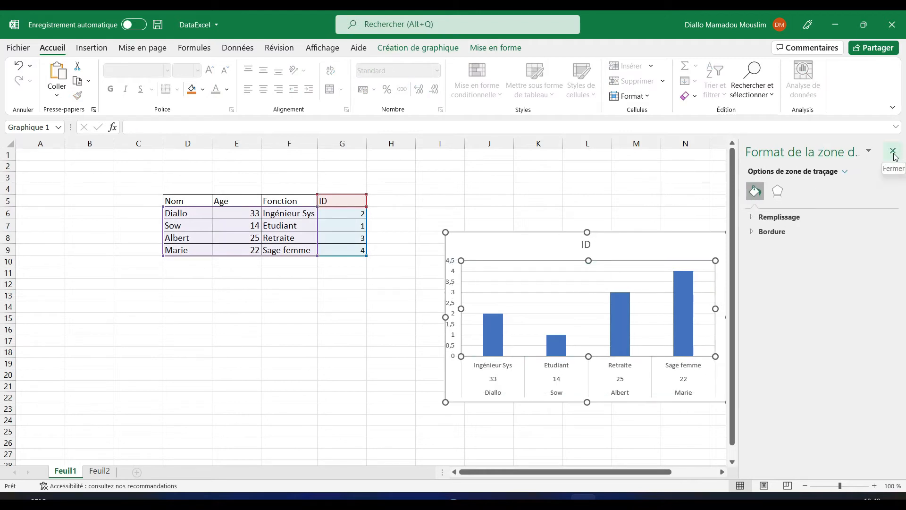
{"action": "left_click", "coordinate": [893, 152]}
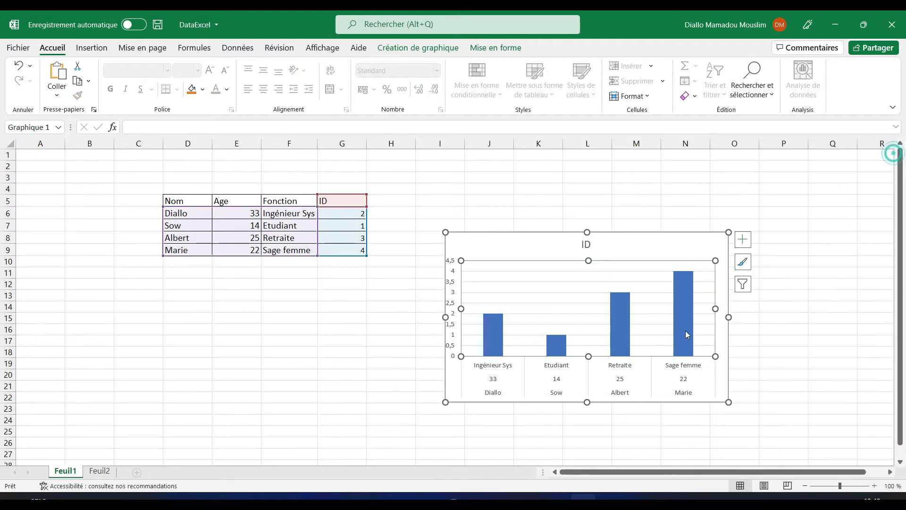
{"action": "left_click", "coordinate": [844, 486]}
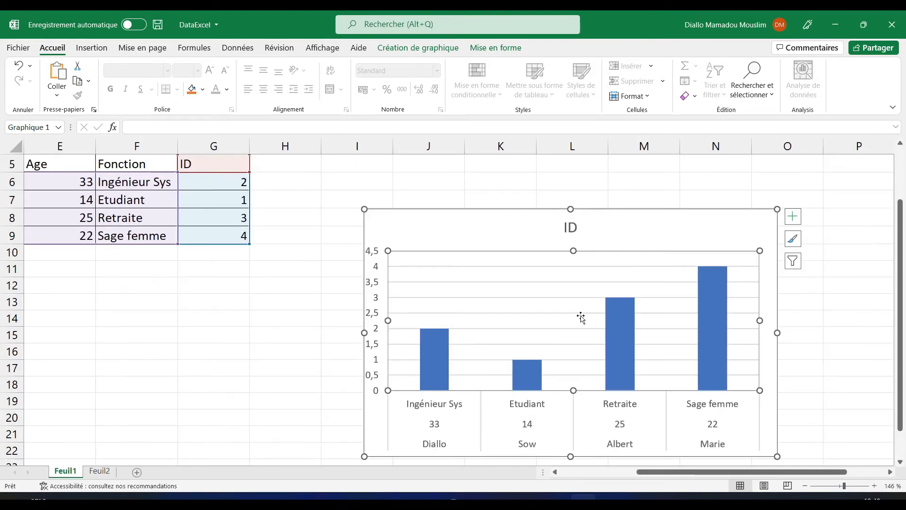
{"action": "left_click", "coordinate": [805, 485]}
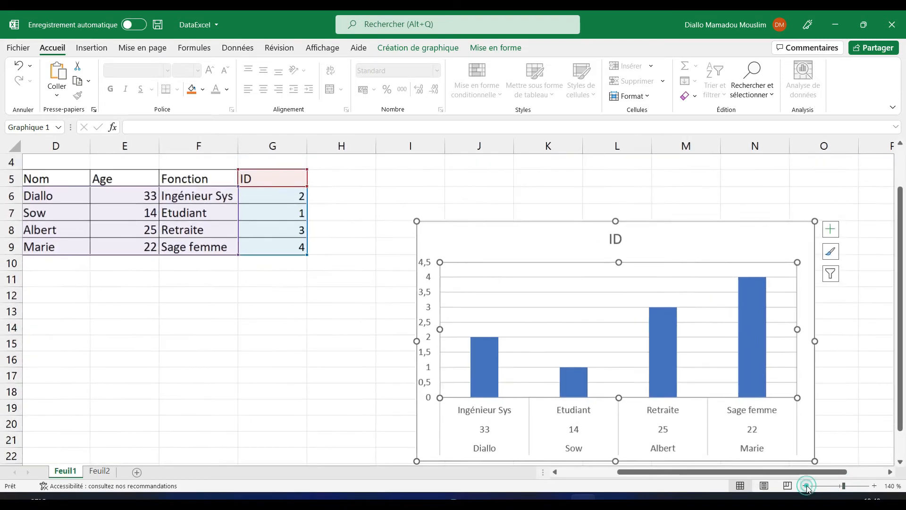
Step: Check the linked chart in the SmartArt formation Word document against its Excel source
{"action": "mouse_move", "coordinate": [505, 500]}
{"action": "left_click", "coordinate": [557, 446]}
{"action": "key", "text": "alt+Tab"}
{"action": "left_click", "coordinate": [421, 244]}
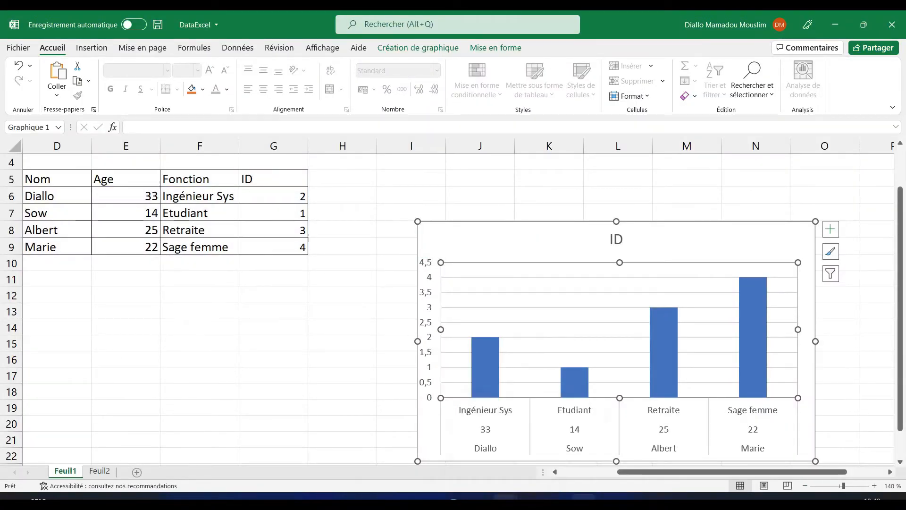
Step: Switch to the SmartArt formation Word document, update the pasted chart's link to its Excel source and dismiss the OneDrive deletion reminder
{"action": "mouse_move", "coordinate": [505, 500]}
{"action": "mouse_move", "coordinate": [559, 468]}
{"action": "left_click", "coordinate": [559, 466]}
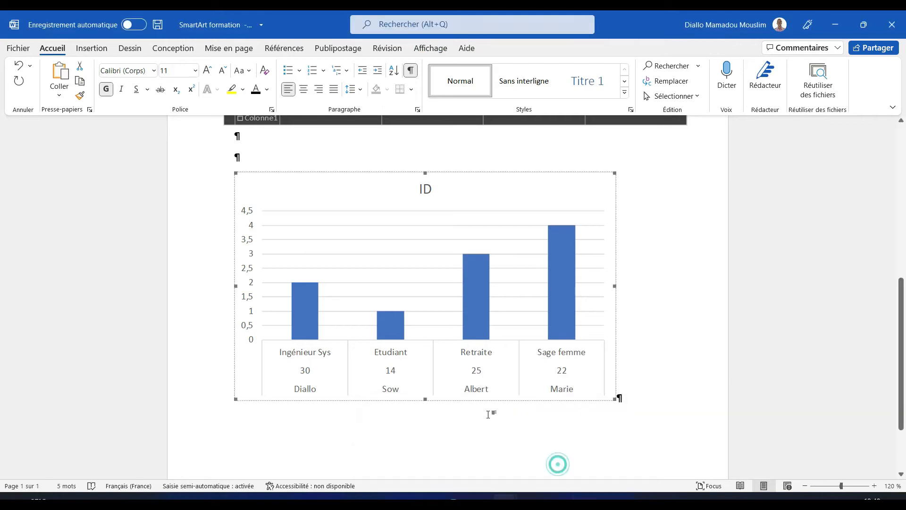
{"action": "left_click", "coordinate": [326, 227]}
{"action": "right_click", "coordinate": [326, 228]}
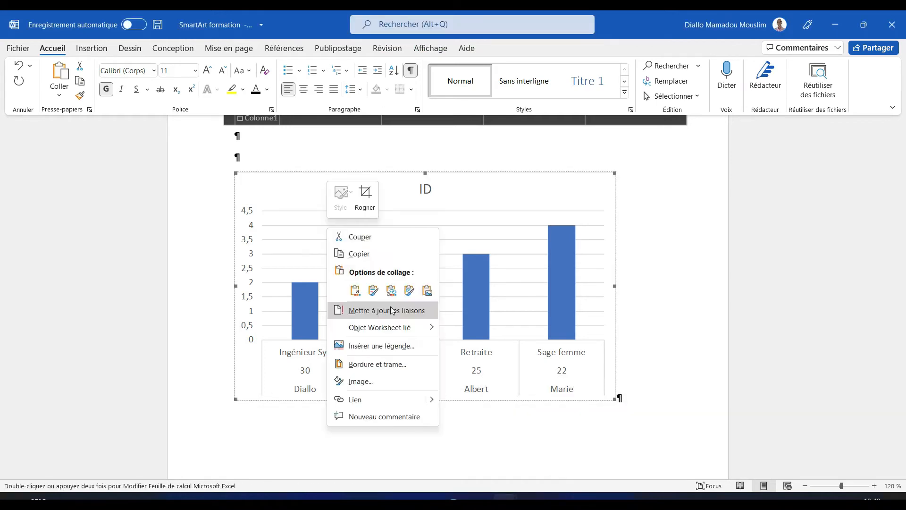
{"action": "left_click", "coordinate": [391, 310]}
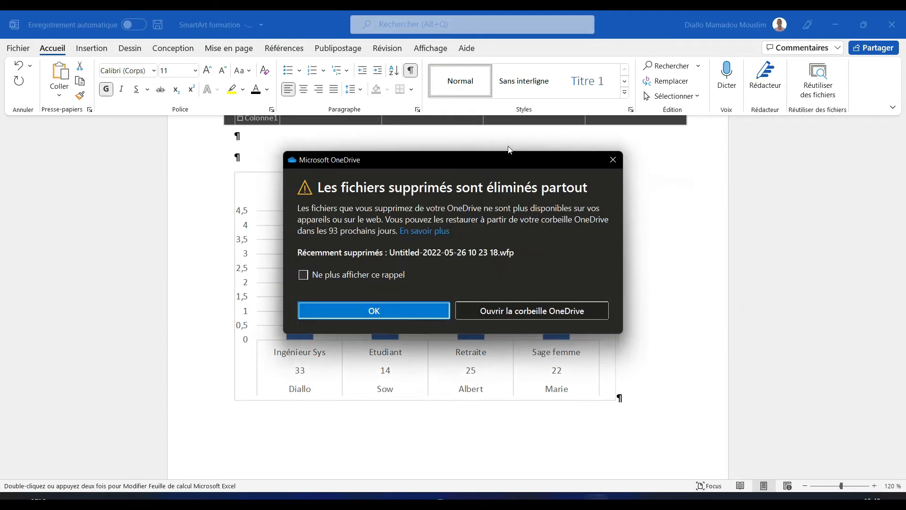
{"action": "left_click", "coordinate": [404, 317]}
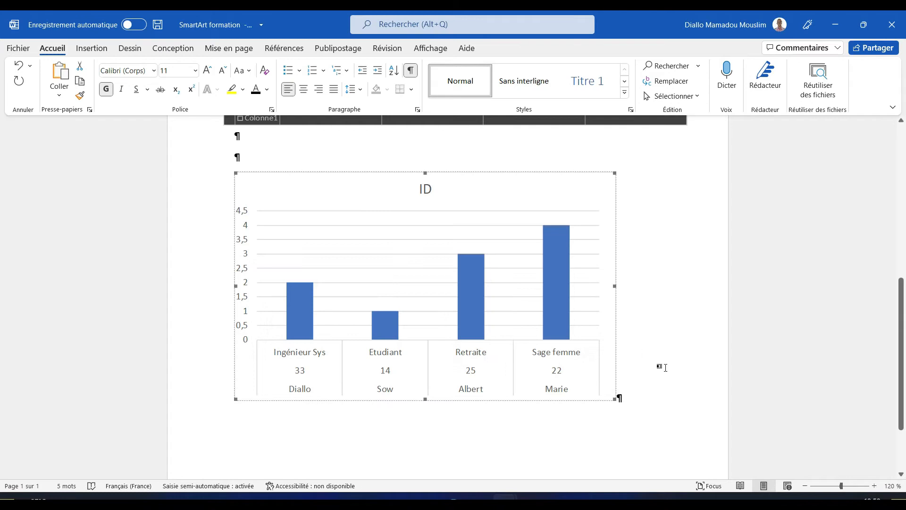
Step: Insert two empty paragraphs above the linked ID chart
{"action": "scroll", "coordinate": [2, 311], "scroll_direction": "up", "scroll_amount": 1}
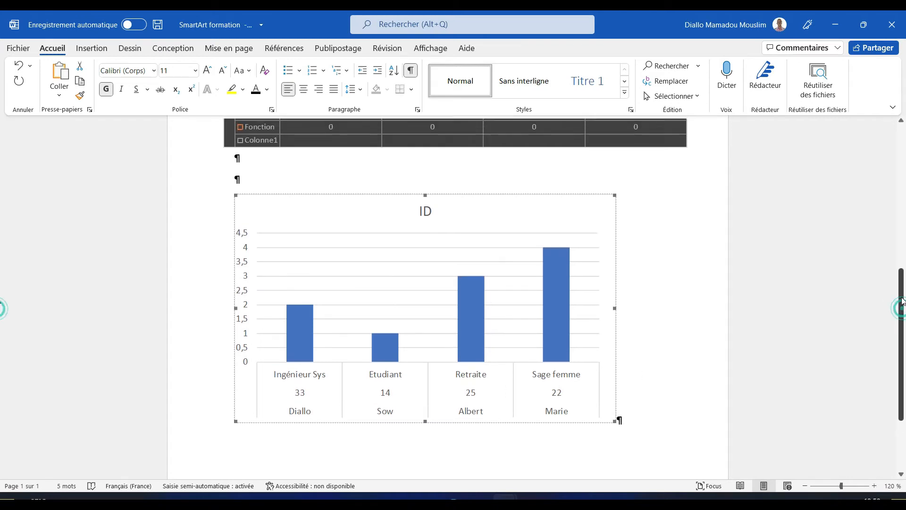
{"action": "left_click", "coordinate": [299, 176]}
{"action": "key", "text": "Return"}
{"action": "key", "text": "Return"}
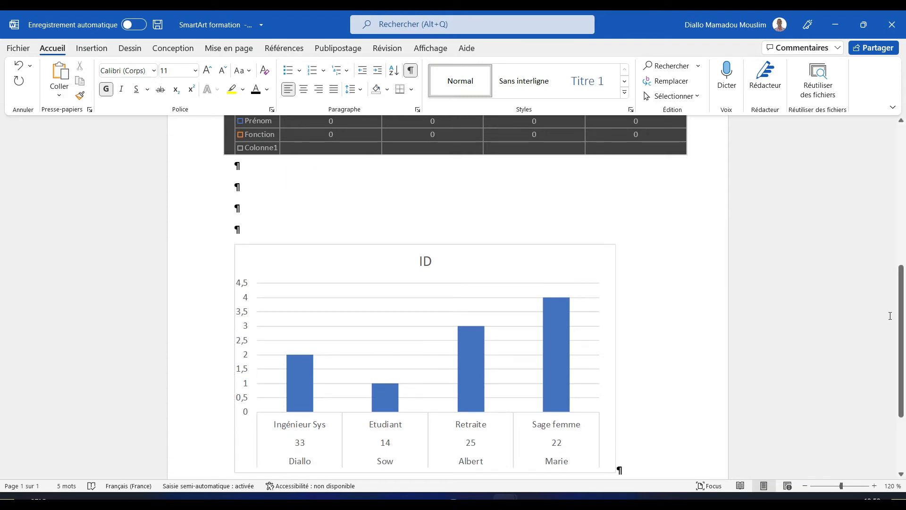
Step: Switch to the DataExcel workbook and set the ID of the Etudiant row to 6
{"action": "scroll", "coordinate": [888, 315], "scroll_direction": "down", "scroll_amount": 1}
{"action": "mouse_move", "coordinate": [583, 501]}
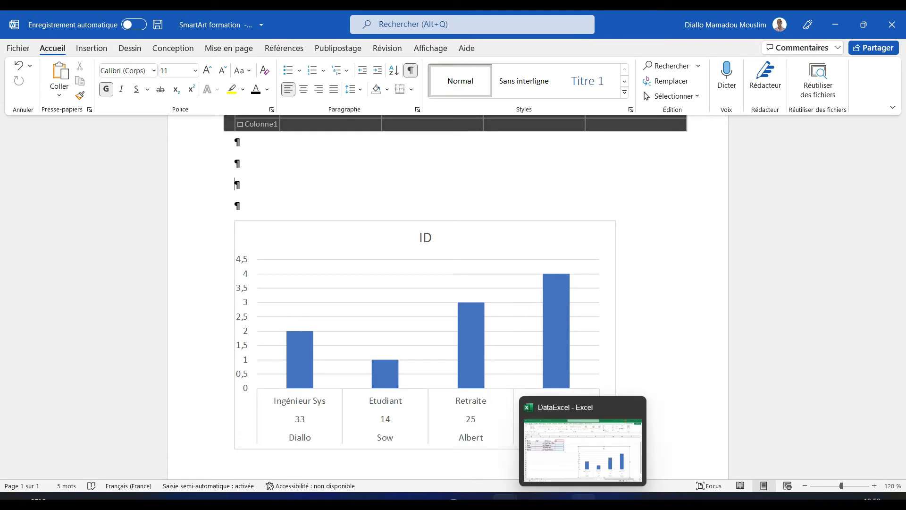
{"action": "left_click", "coordinate": [583, 451]}
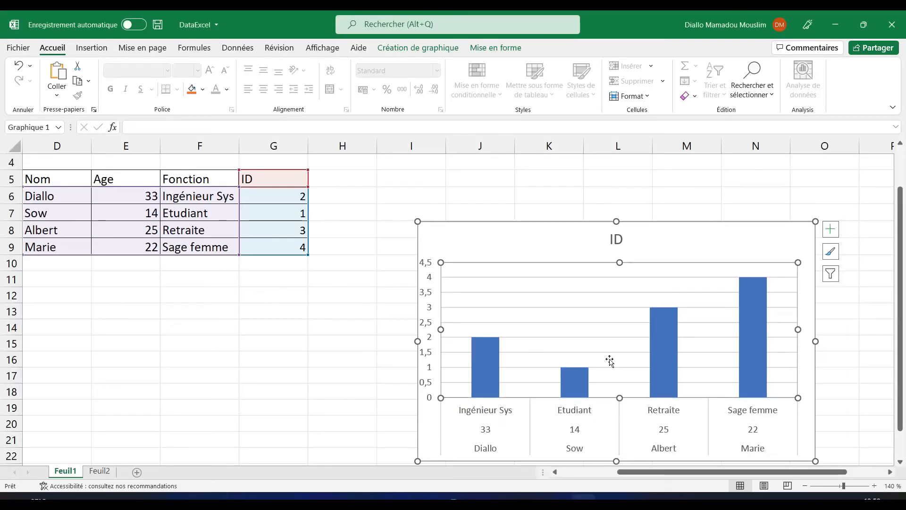
{"action": "left_click", "coordinate": [288, 210]}
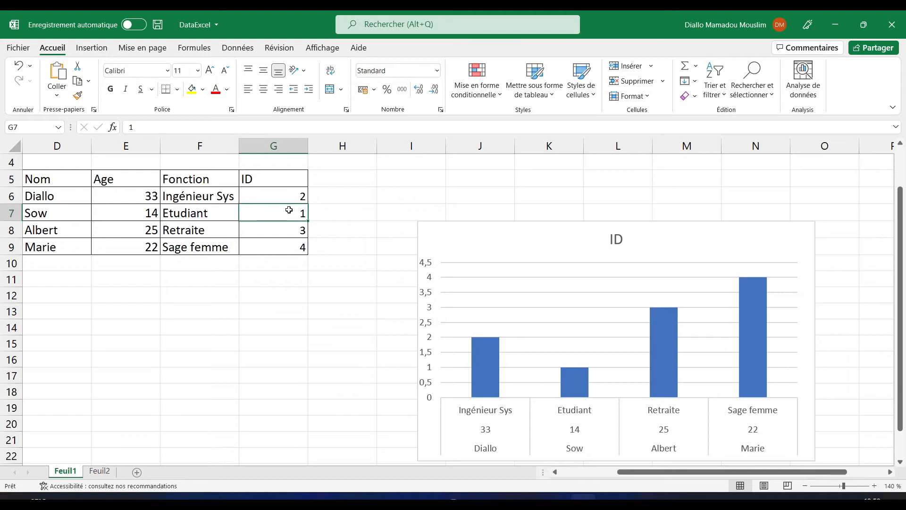
{"action": "type", "text": "6"}
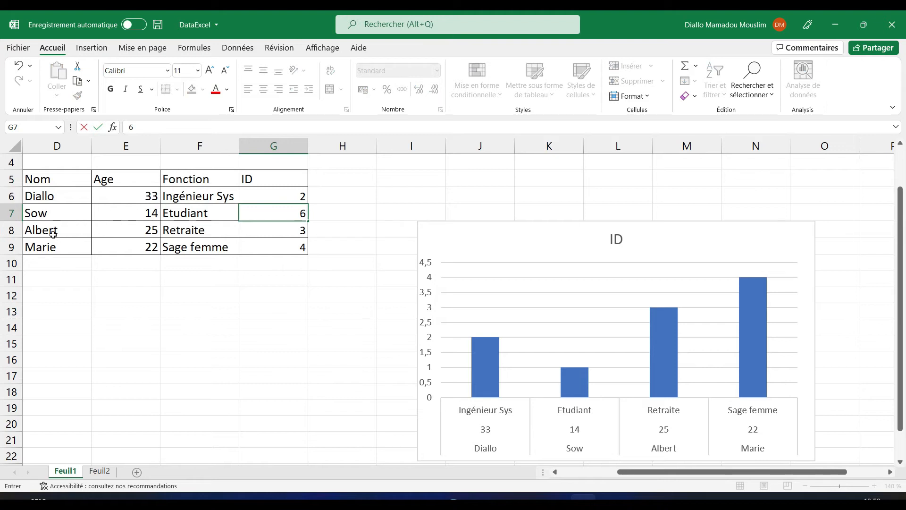
Step: Set the age in the Etudiant row to 19
{"action": "left_click", "coordinate": [140, 212]}
{"action": "double_click", "coordinate": [141, 212]}
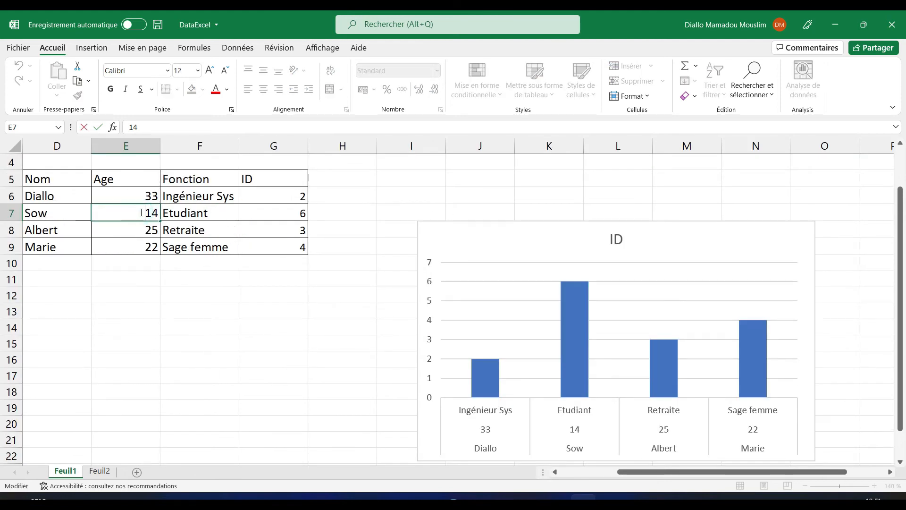
{"action": "key", "text": "Delete"}
{"action": "type", "text": "9"}
{"action": "key", "text": "Return"}
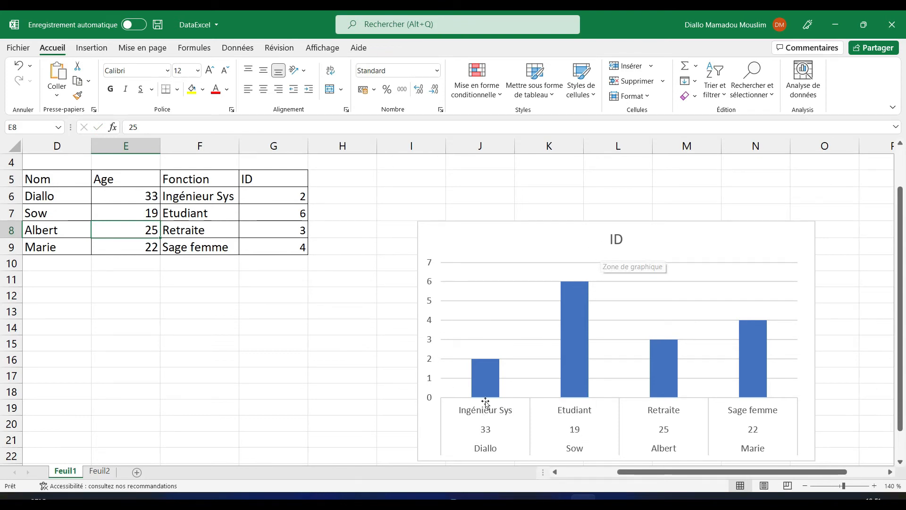
Step: Save the DataExcel workbook with its changed ID chart data and close it
{"action": "left_click", "coordinate": [588, 472]}
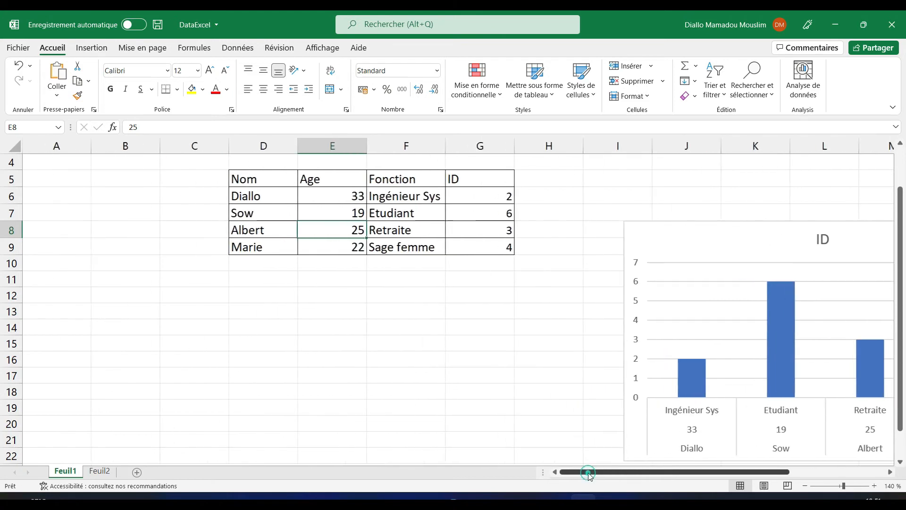
{"action": "left_click", "coordinate": [705, 332]}
{"action": "left_click_drag", "start_coordinate": [726, 471], "coordinate": [783, 451]}
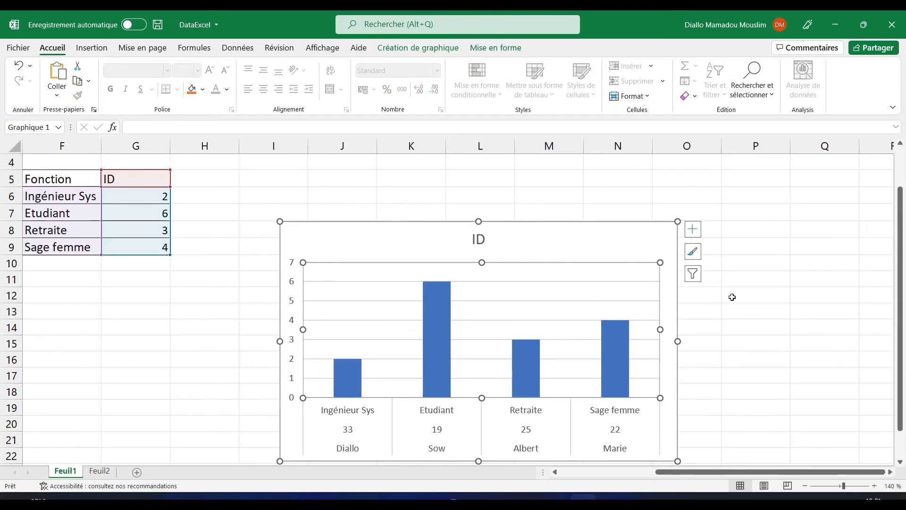
{"action": "key", "text": "ctrl+s"}
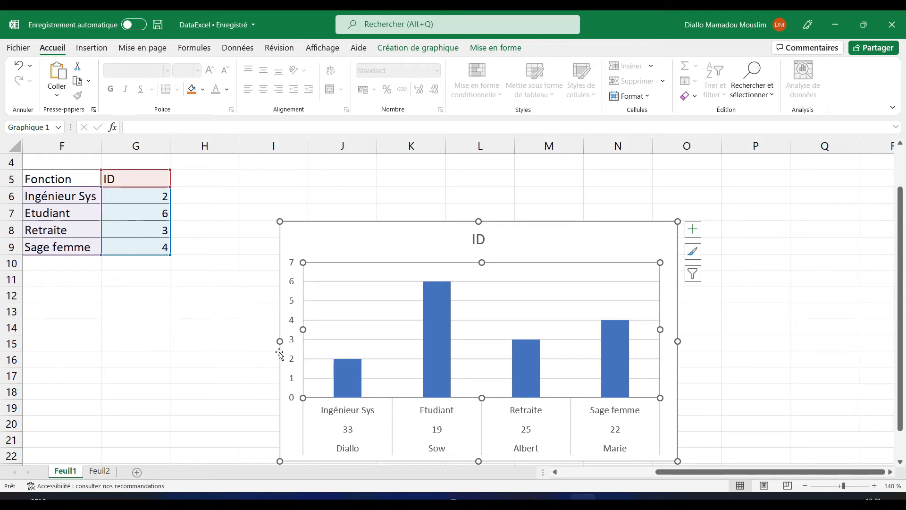
{"action": "left_click", "coordinate": [899, 20]}
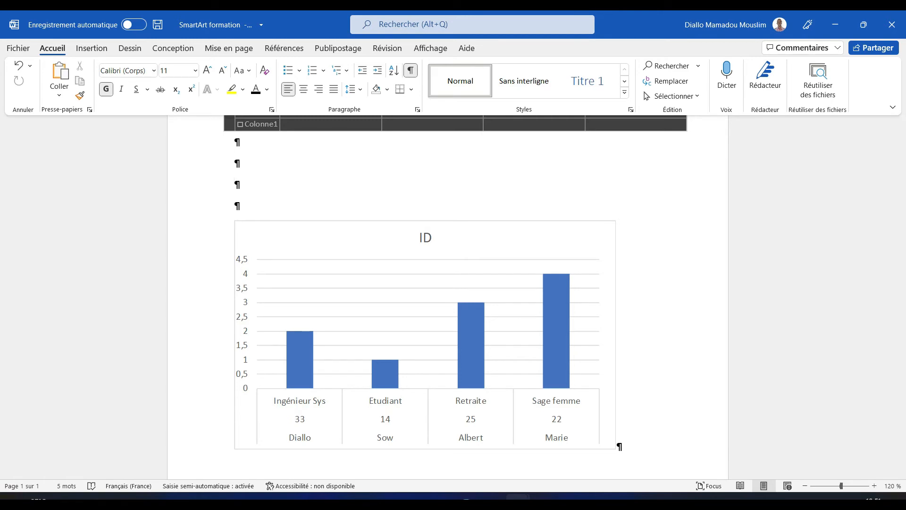
Step: Update the link of the ID chart in the Word document from its changed Excel source data
{"action": "left_click", "coordinate": [521, 335]}
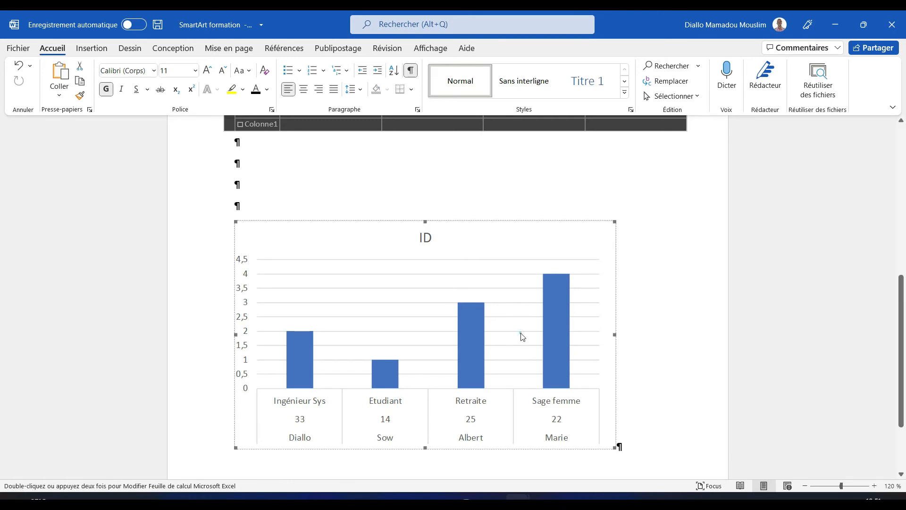
{"action": "left_click", "coordinate": [488, 219]}
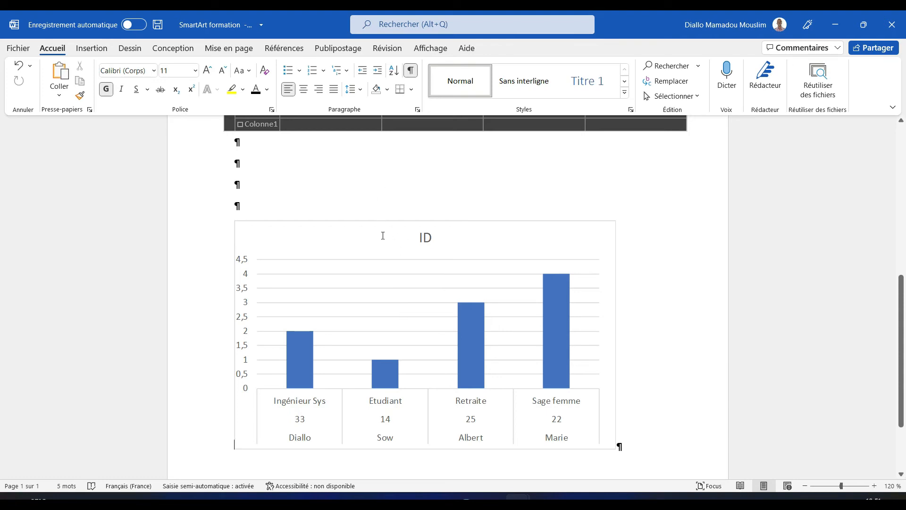
{"action": "mouse_move", "coordinate": [903, 298]}
{"action": "left_mouse_down"}
{"action": "mouse_move", "coordinate": [903, 256]}
{"action": "mouse_move", "coordinate": [905, 304]}
{"action": "left_mouse_up"}
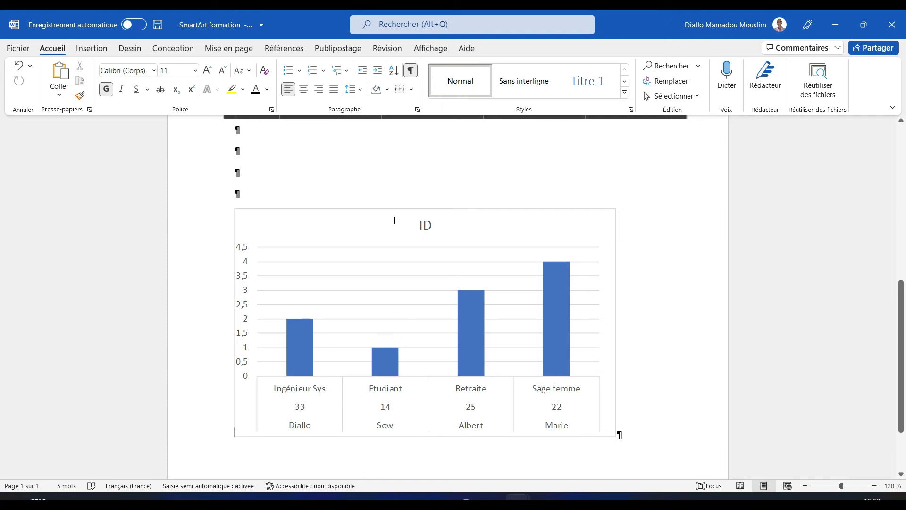
{"action": "right_click", "coordinate": [393, 275]}
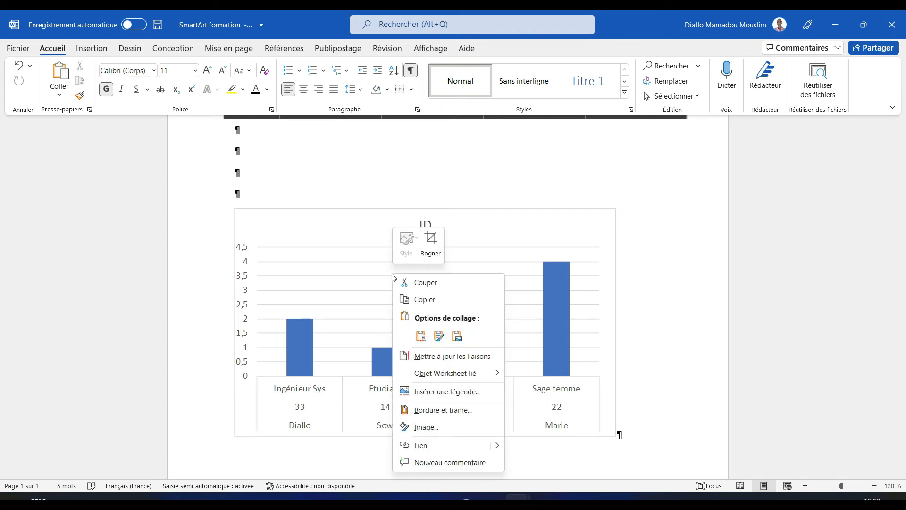
{"action": "left_click", "coordinate": [444, 361]}
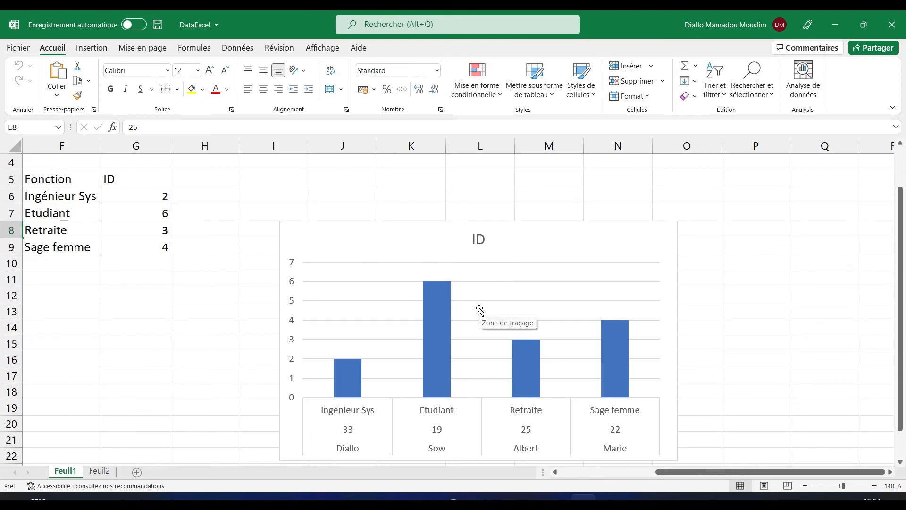
Step: Apply the grey gradient chart style with data labels inside the columns to the ID chart in the DataExcel workbook
{"action": "left_click", "coordinate": [537, 295]}
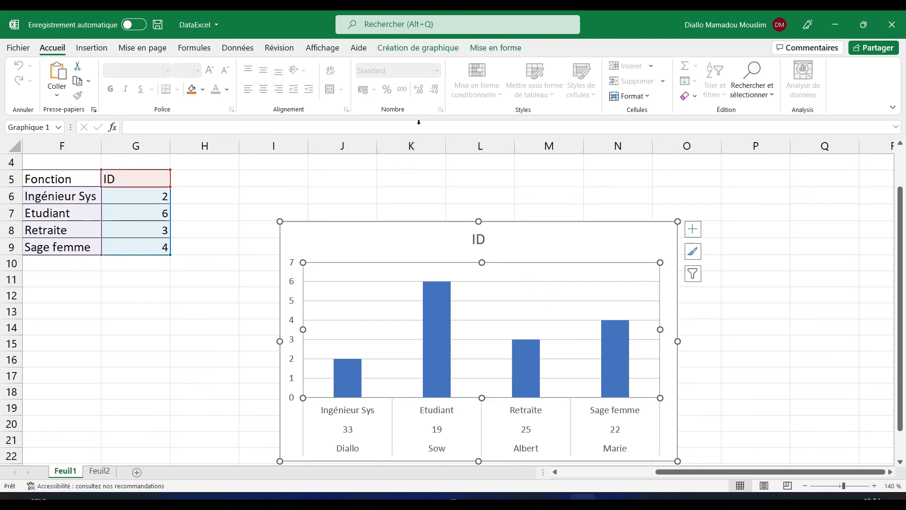
{"action": "left_click", "coordinate": [420, 48]}
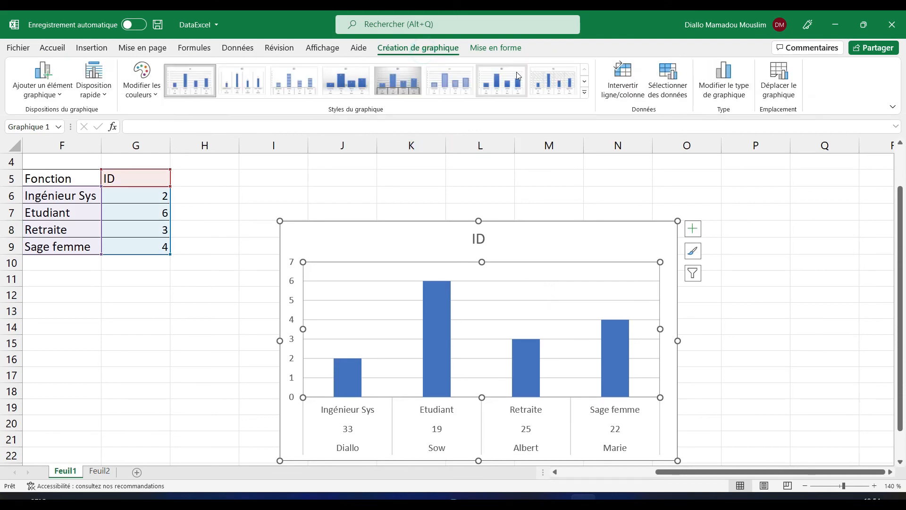
{"action": "left_click", "coordinate": [394, 87]}
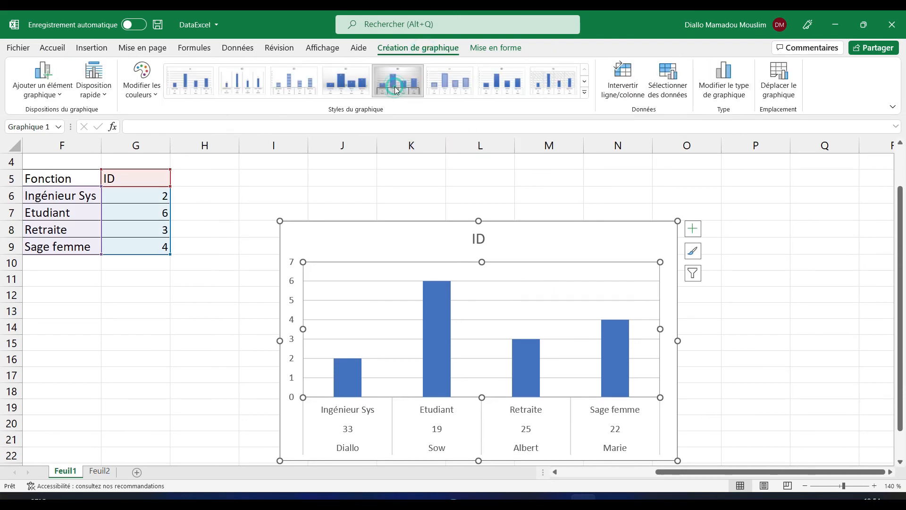
Step: Fill the ID chart's plot area with the orange theme colour and give it a light blue theme outline
{"action": "left_click", "coordinate": [496, 48]}
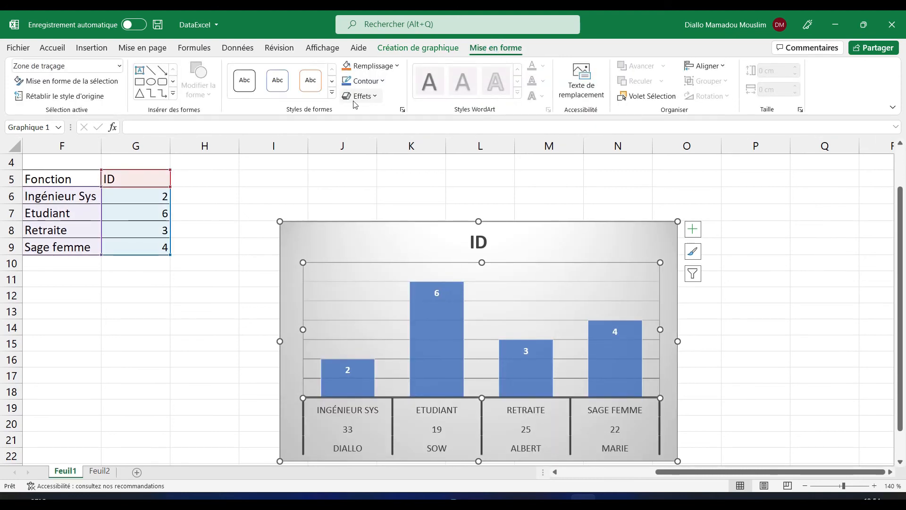
{"action": "left_click", "coordinate": [372, 65]}
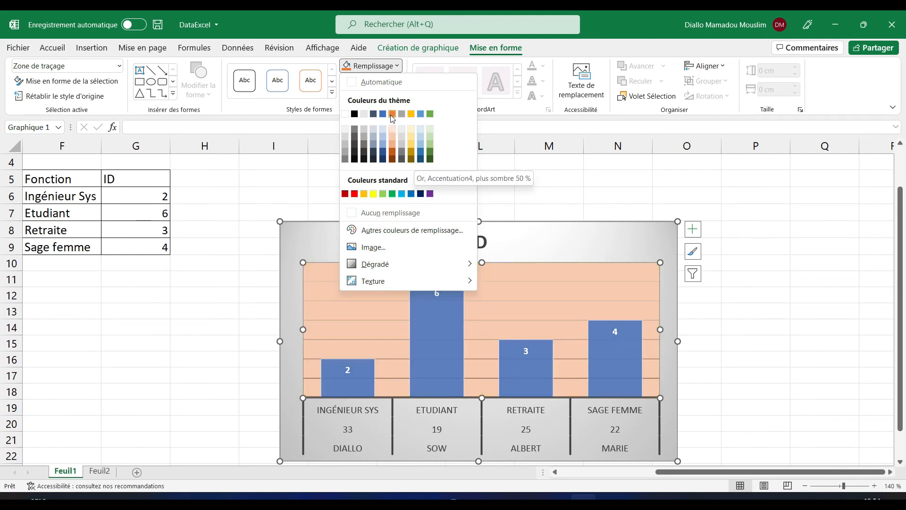
{"action": "left_click", "coordinate": [391, 114]}
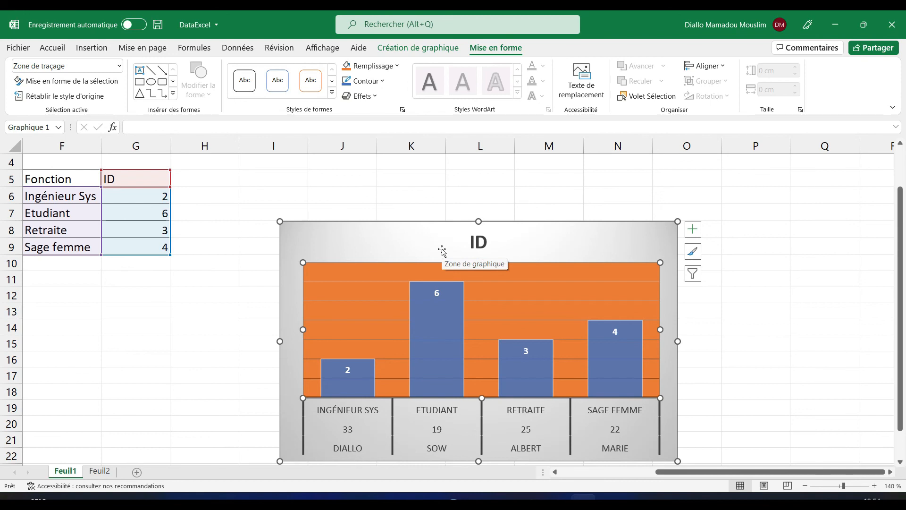
{"action": "left_click", "coordinate": [384, 81]}
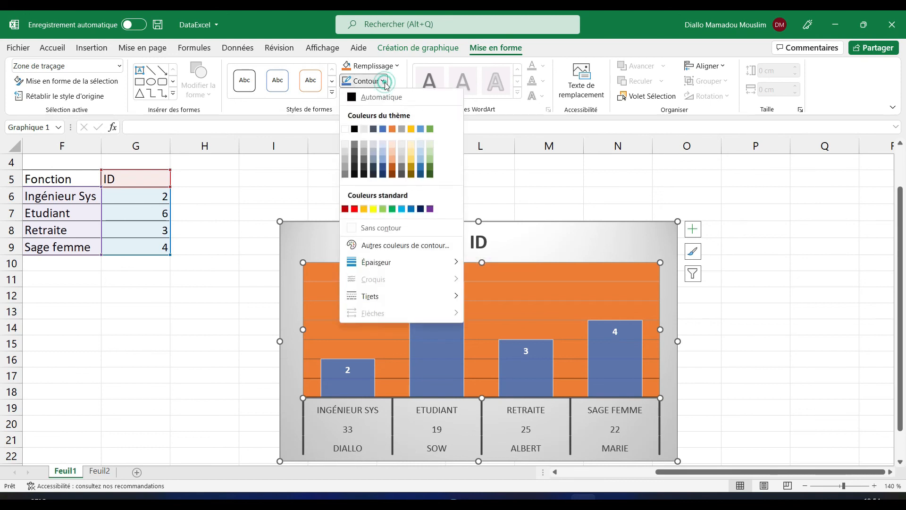
{"action": "left_click", "coordinate": [421, 154]}
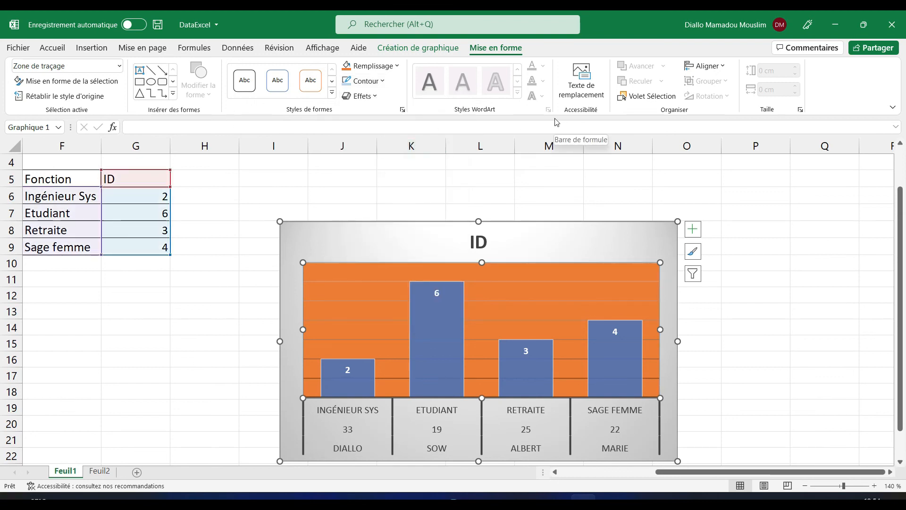
Step: Recolour the ID chart's columns with the monochrome light blue palette and save the workbook
{"action": "left_click", "coordinate": [416, 48]}
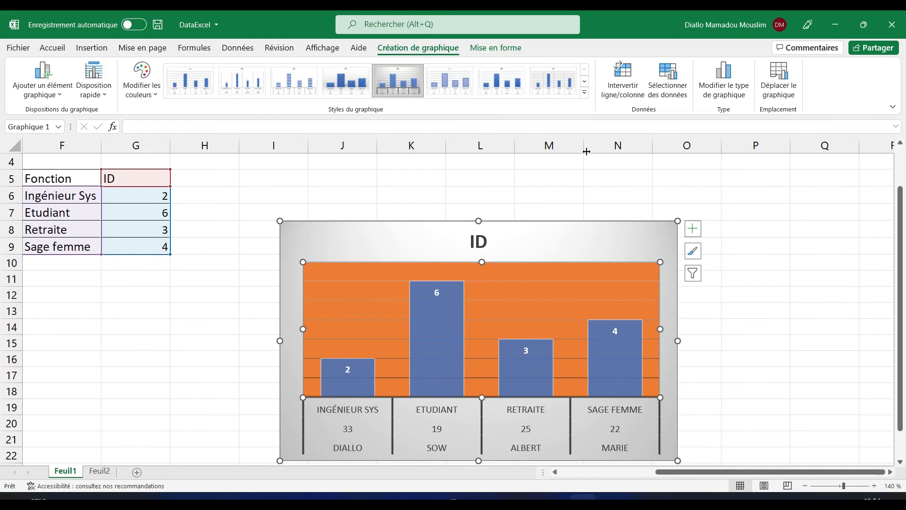
{"action": "left_click", "coordinate": [585, 93]}
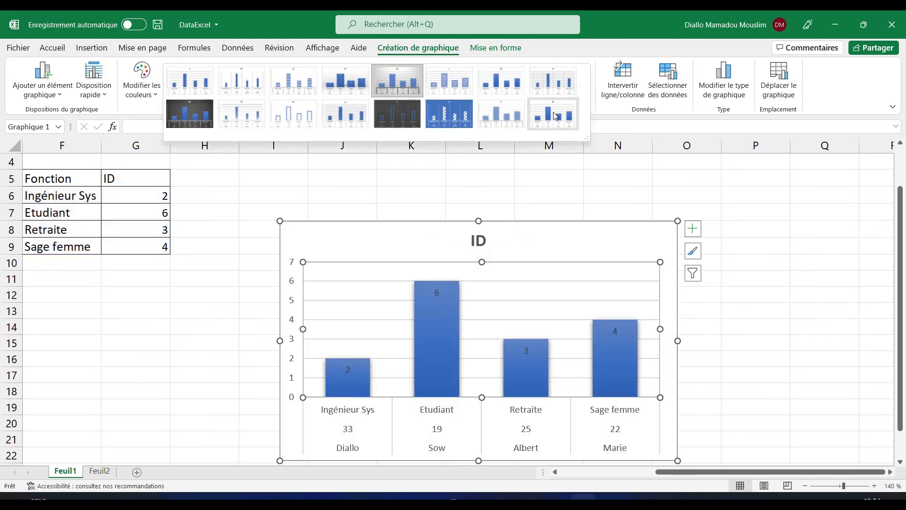
{"action": "left_click", "coordinate": [155, 96]}
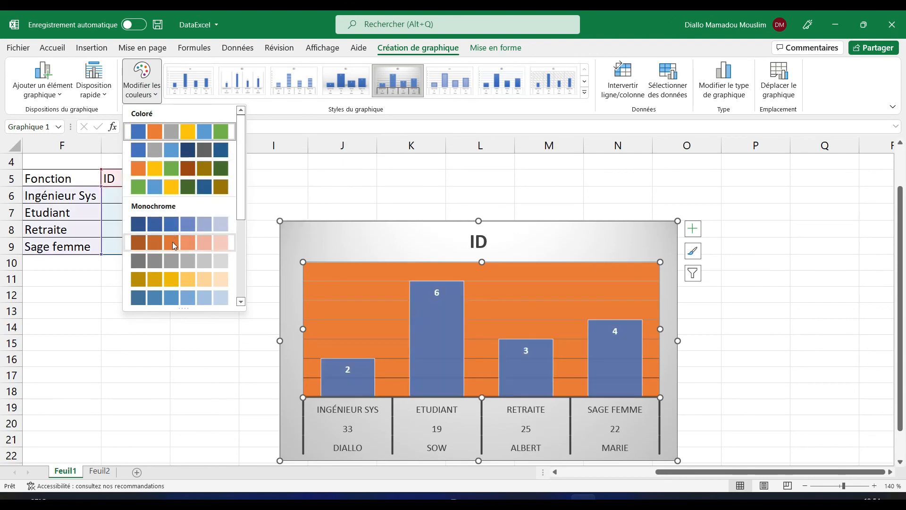
{"action": "left_click", "coordinate": [187, 298]}
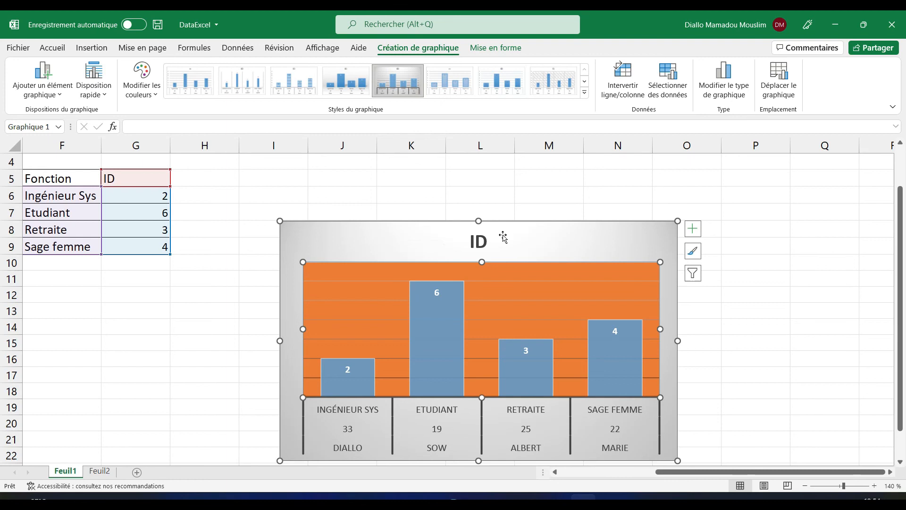
{"action": "key", "text": "ctrl+s"}
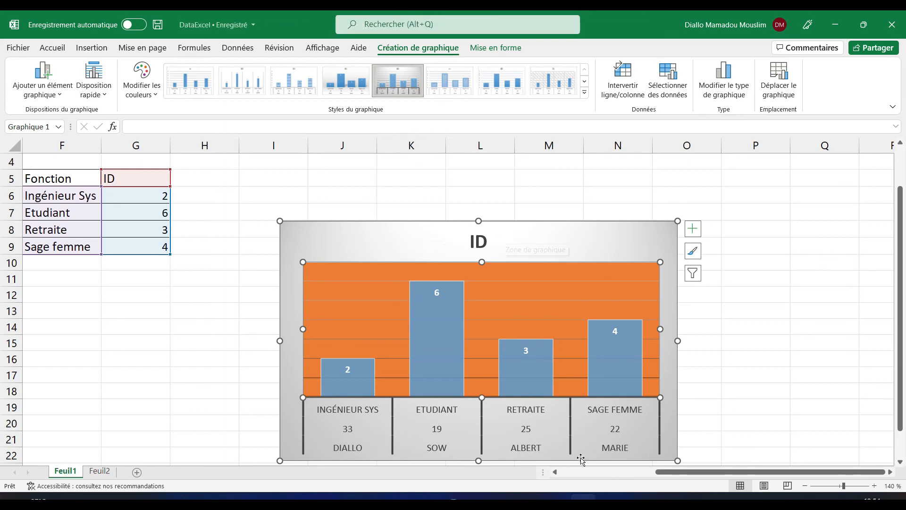
Step: Switch to the SmartArt formation Word document and update the linked ID chart to bring in its new formatting
{"action": "mouse_move", "coordinate": [505, 498]}
{"action": "left_click", "coordinate": [568, 451]}
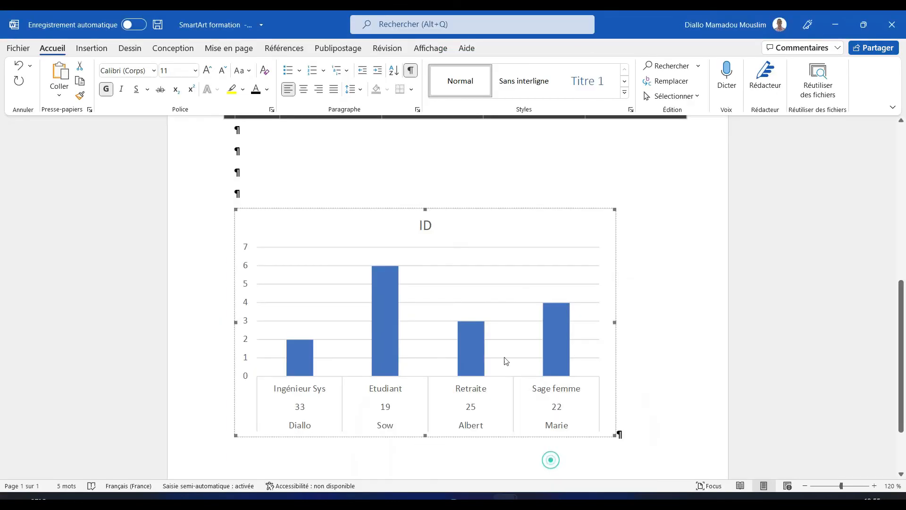
{"action": "right_click", "coordinate": [457, 254]}
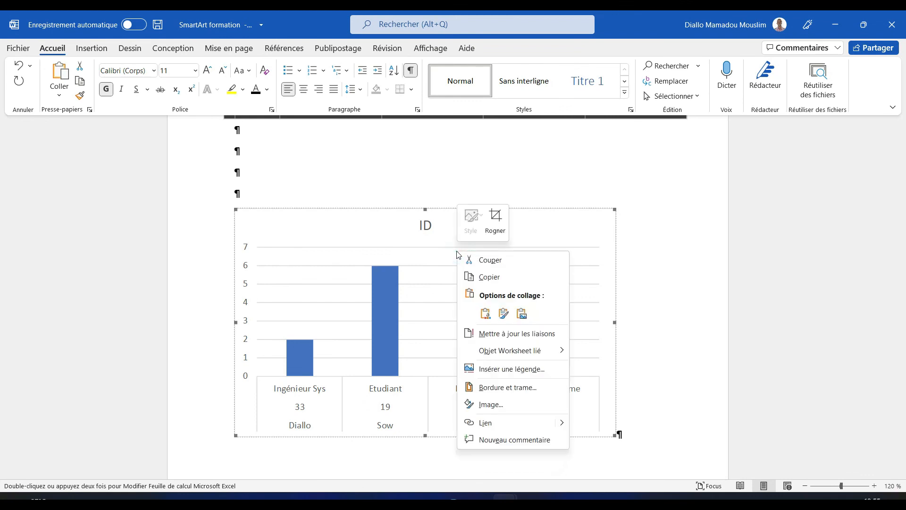
{"action": "left_click", "coordinate": [514, 333]}
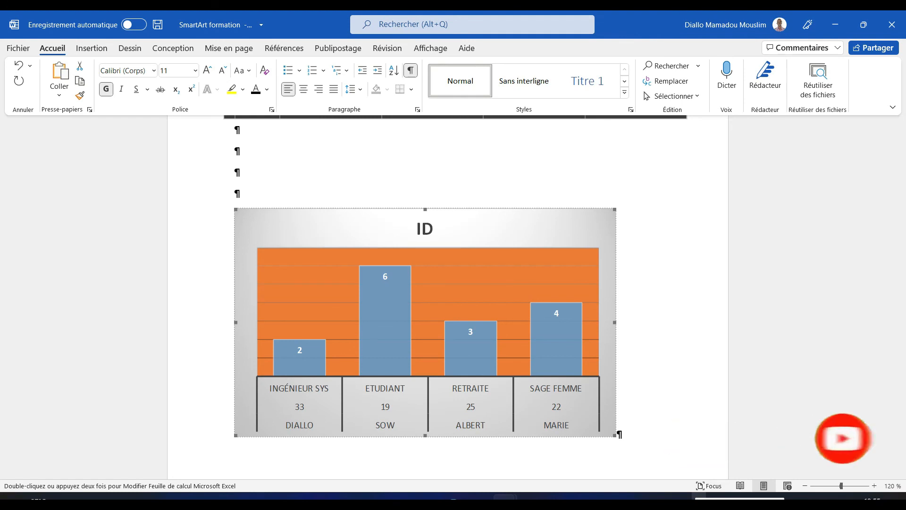
{"action": "left_click", "coordinate": [698, 495]}
{"action": "right_click", "coordinate": [699, 472]}
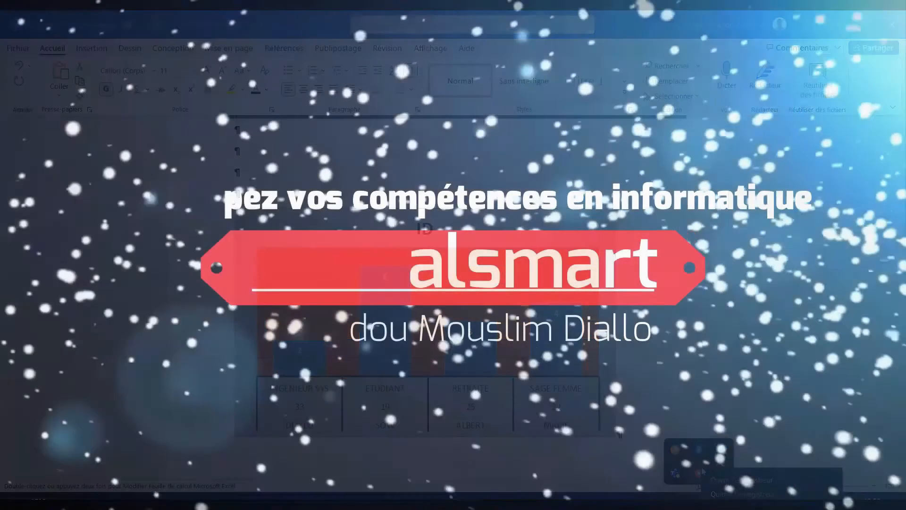